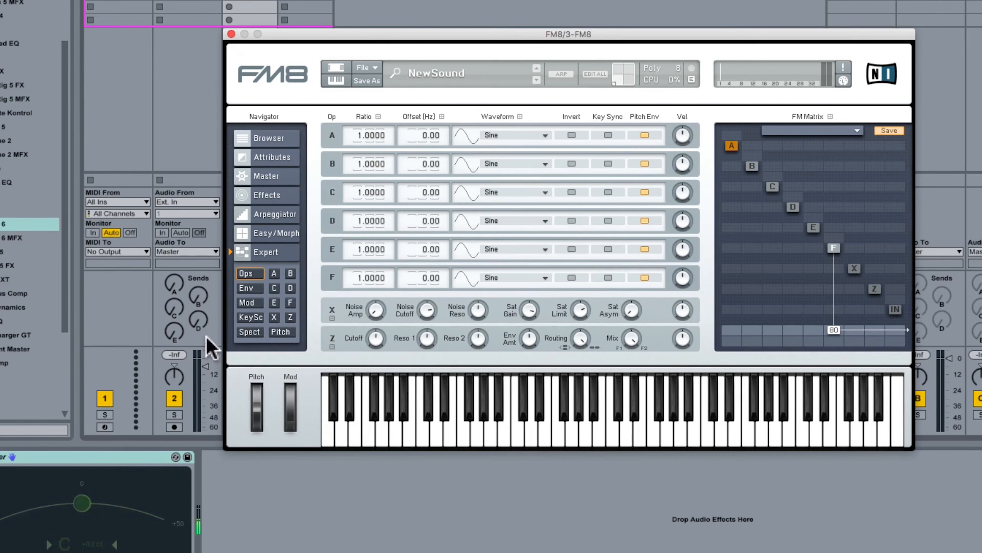
Activate operator E and raise its modulation of operator F to 100, with the spectrum and waveform displayed
click(250, 331)
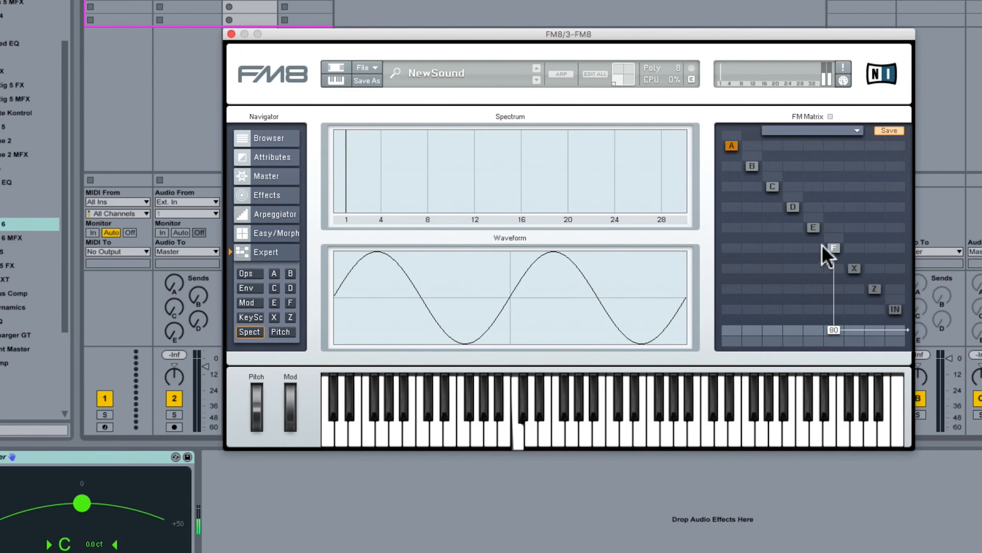
drag(811, 238, 812, 336)
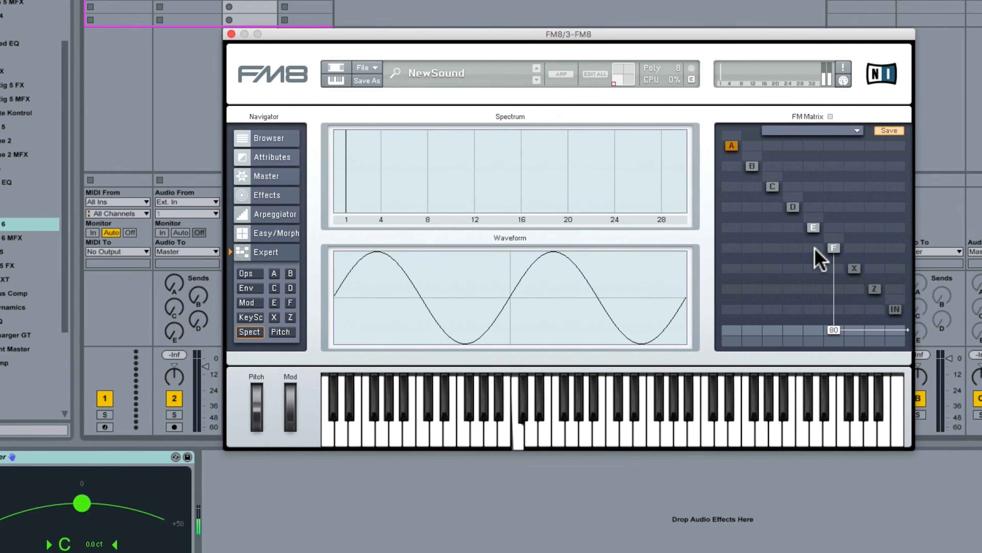
drag(815, 249, 814, 231)
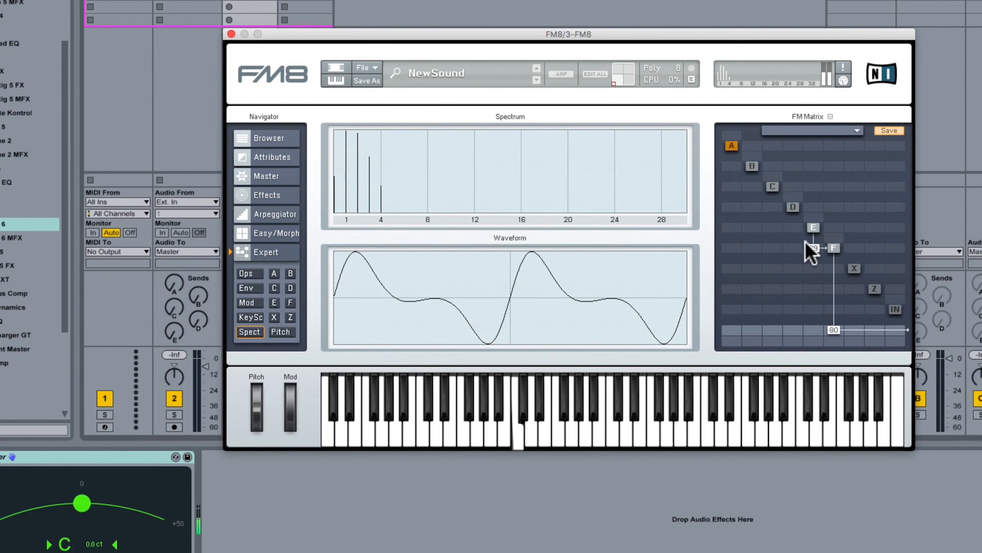
drag(814, 251, 800, 198)
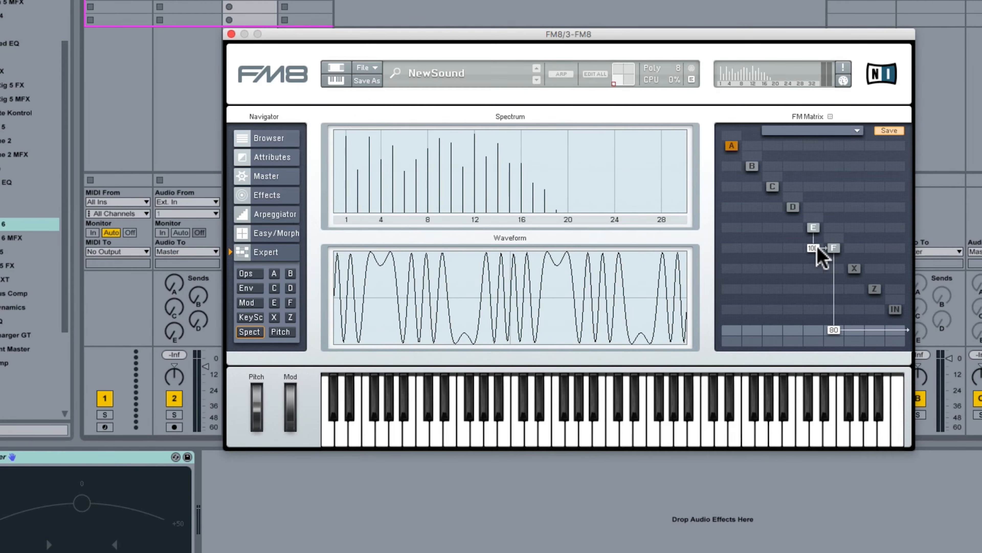
drag(817, 251, 801, 331)
drag(816, 248, 798, 24)
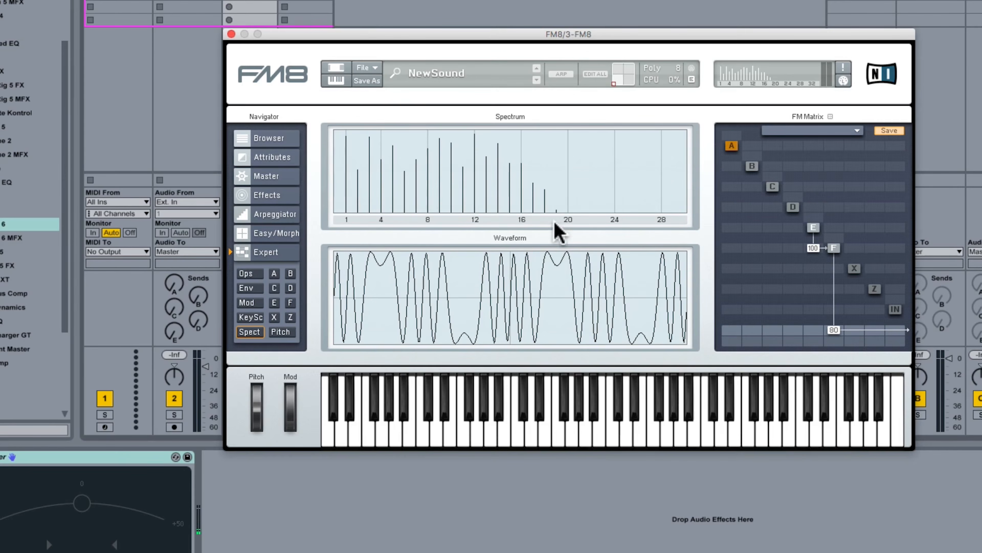
Apply the ADSR preset to operator E's envelope and shape it with a 0.716 attack, zero sustain level and 0.550 decay slope
click(253, 289)
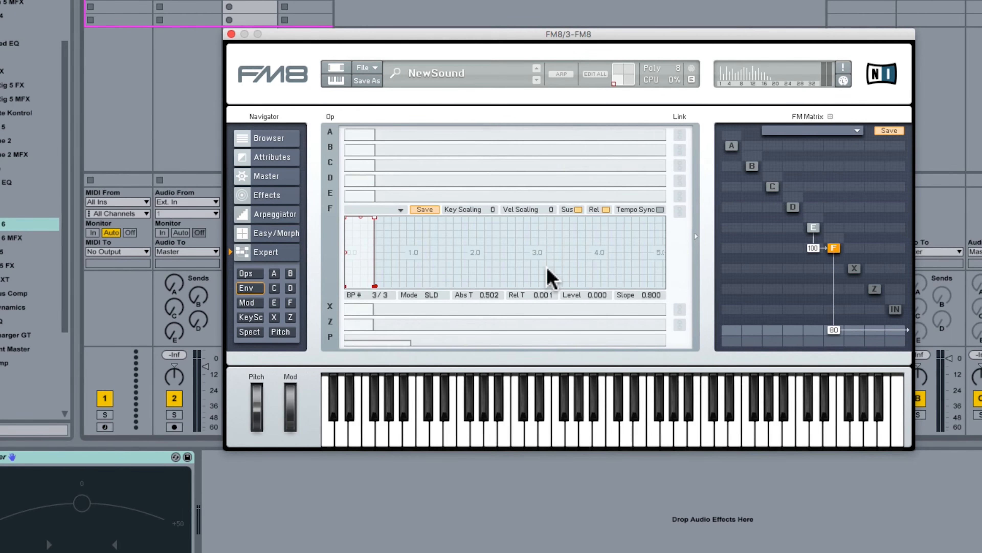
click(813, 229)
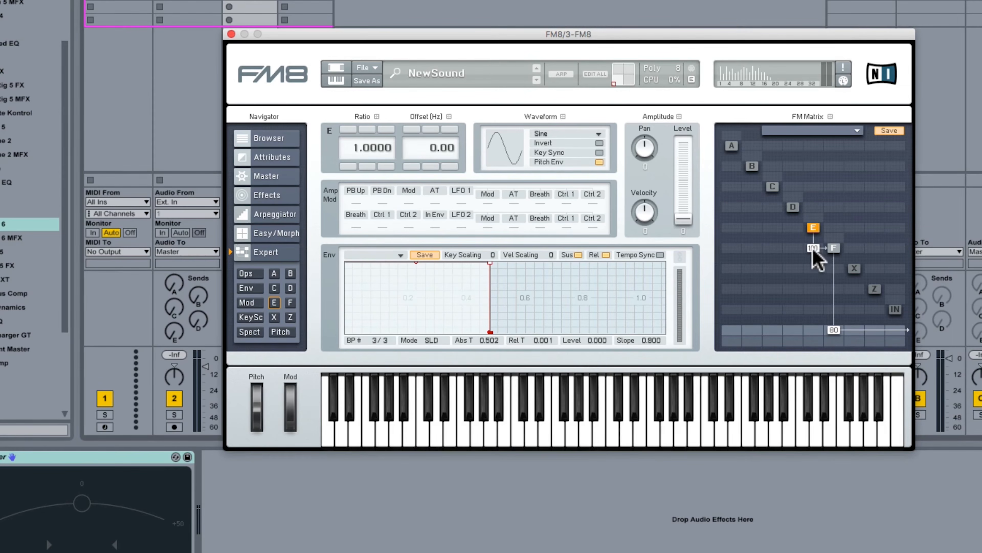
click(393, 257)
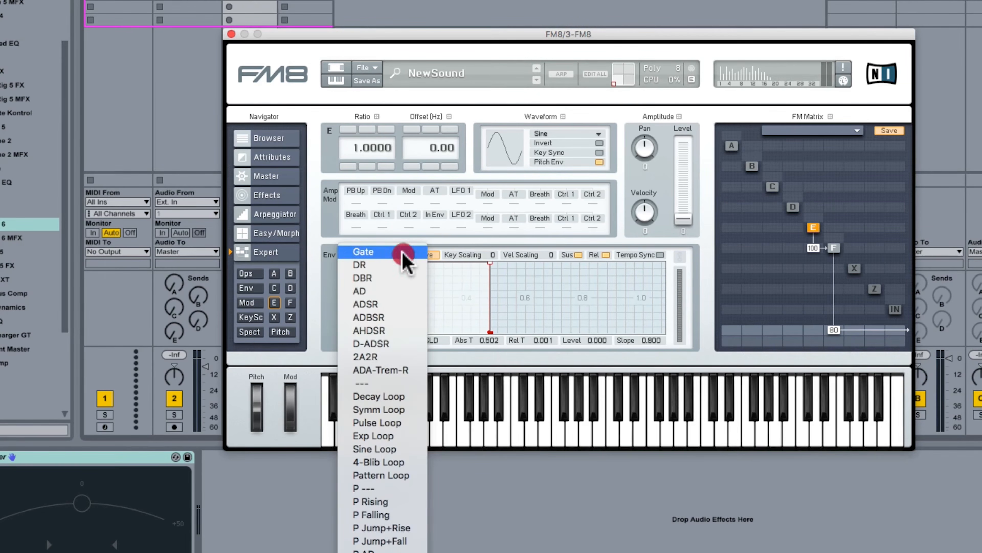
click(390, 307)
drag(403, 263, 492, 238)
drag(544, 275, 605, 337)
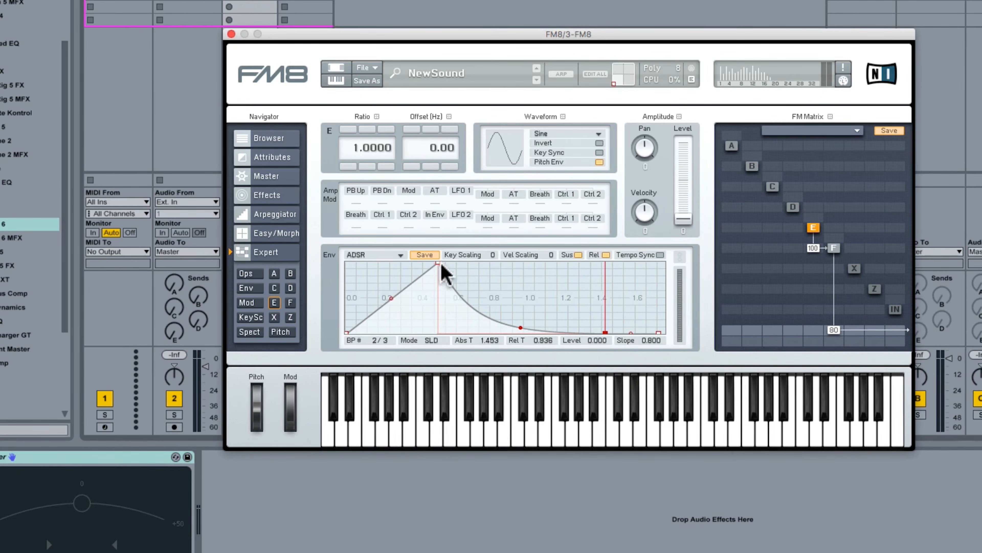
drag(438, 264, 474, 255)
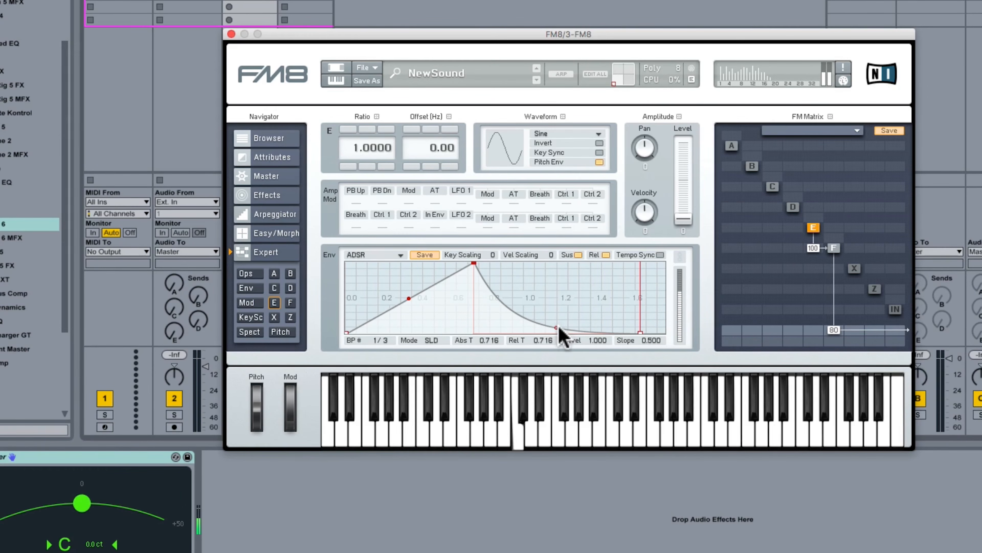
drag(564, 332, 567, 315)
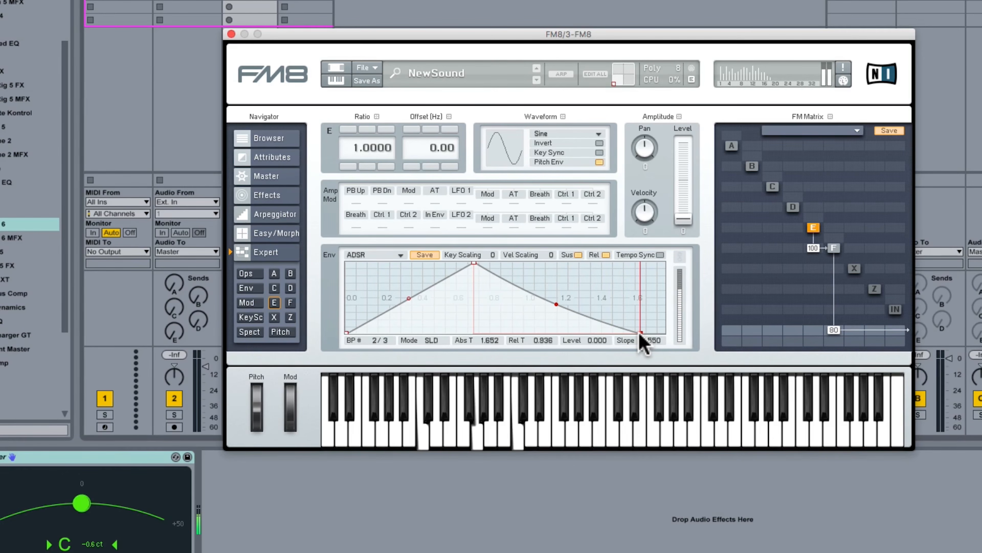
Apply the ADSR preset to operator F's envelope, with a release of about 1.484 and a sustain level of 1.000
click(834, 249)
click(401, 254)
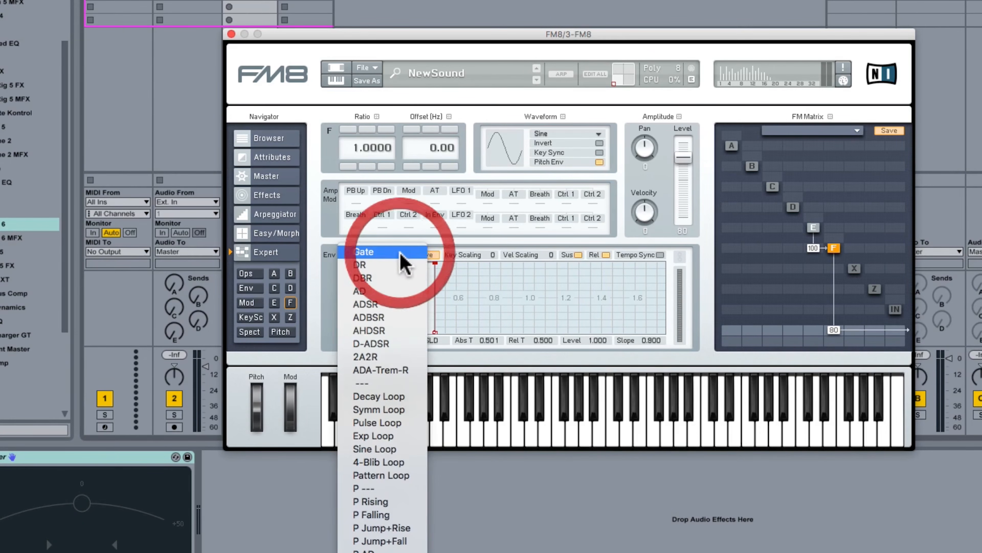
click(387, 304)
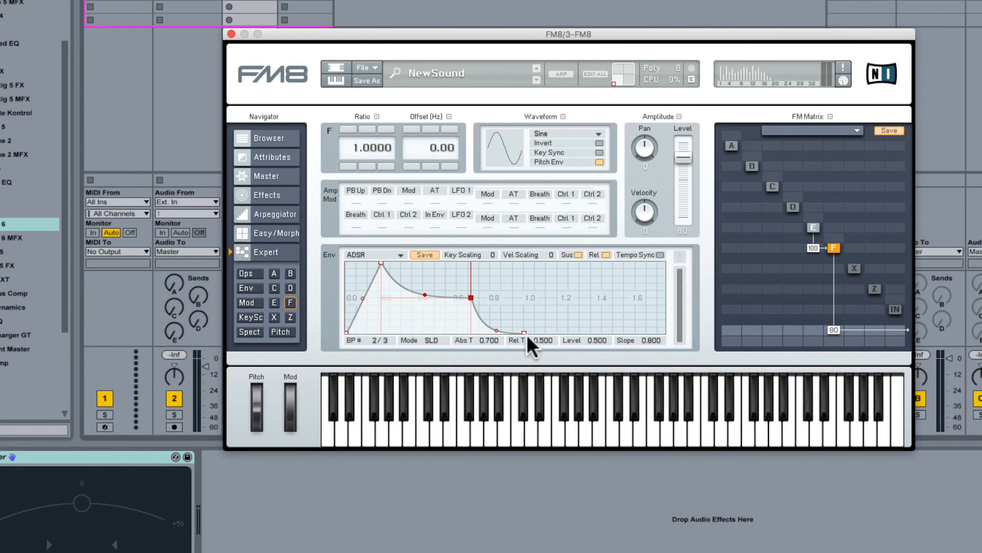
drag(434, 276, 579, 332)
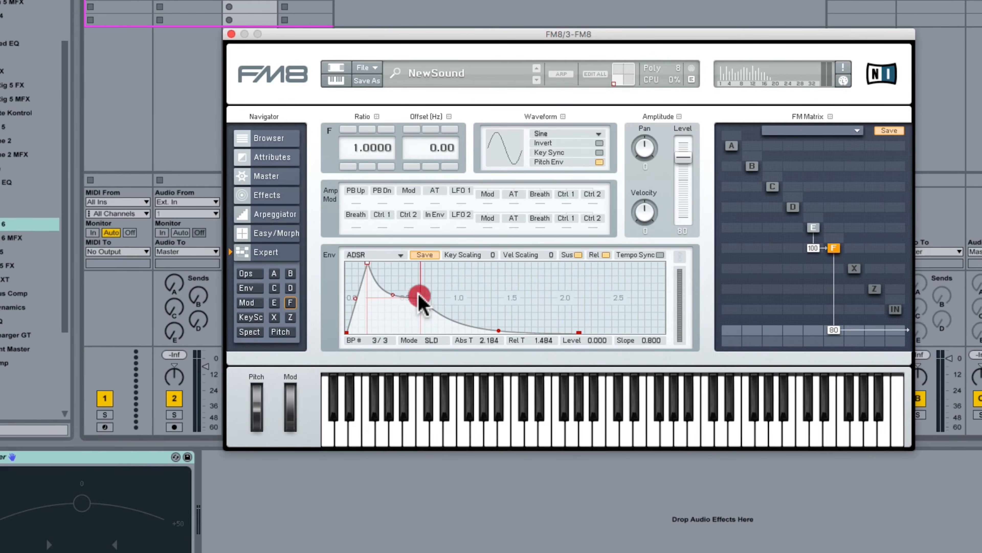
drag(418, 297, 420, 264)
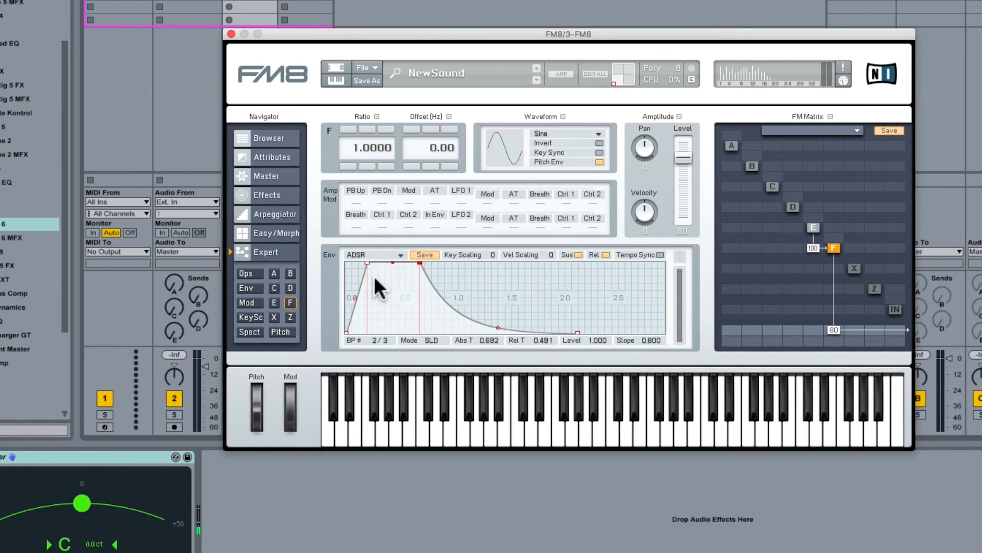
Check the spectrum and waveform, and compare the envelopes of operators F and E
click(250, 332)
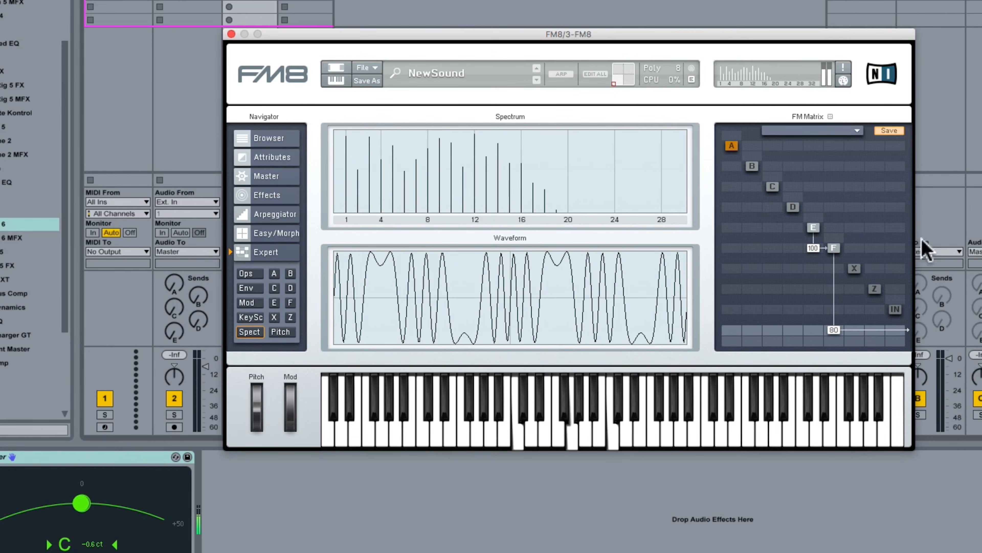
click(835, 248)
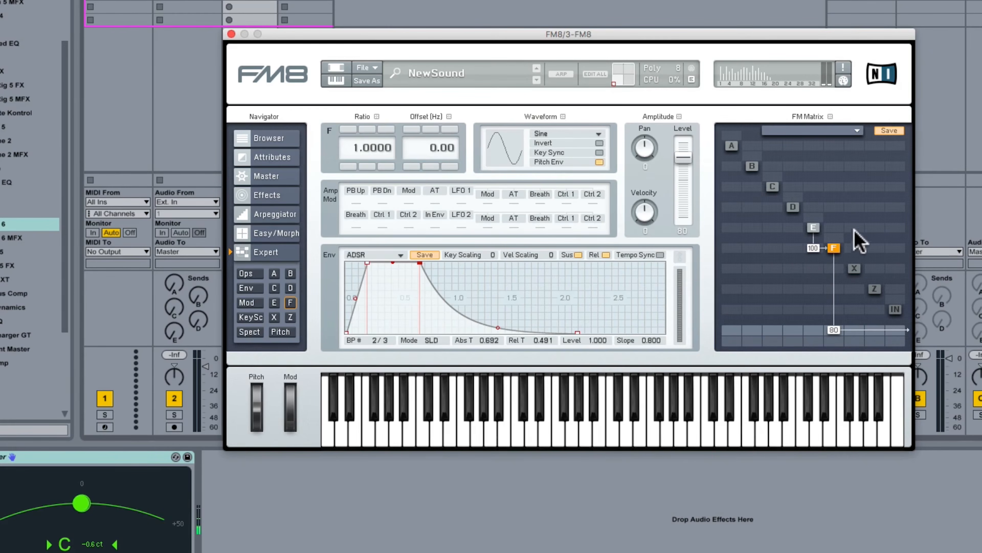
click(813, 228)
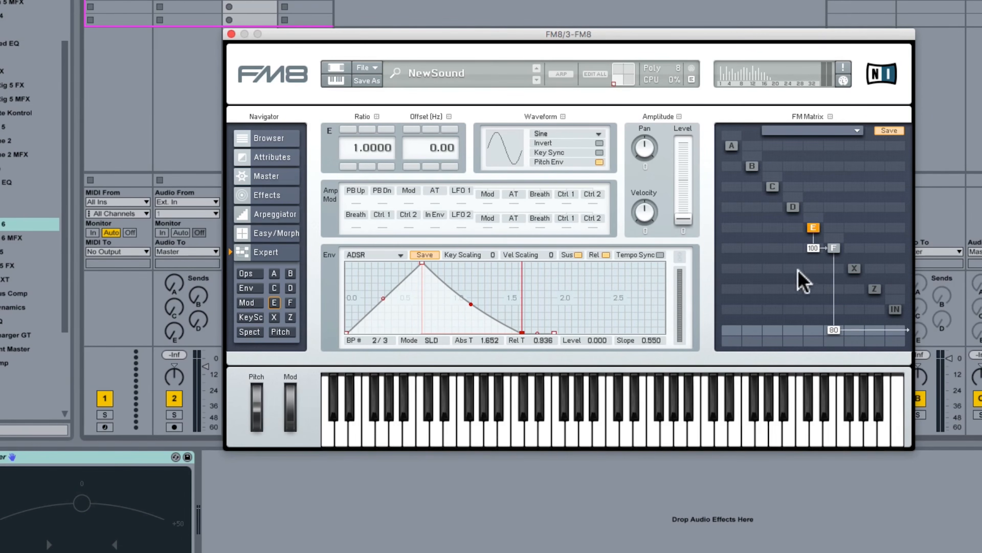
click(834, 249)
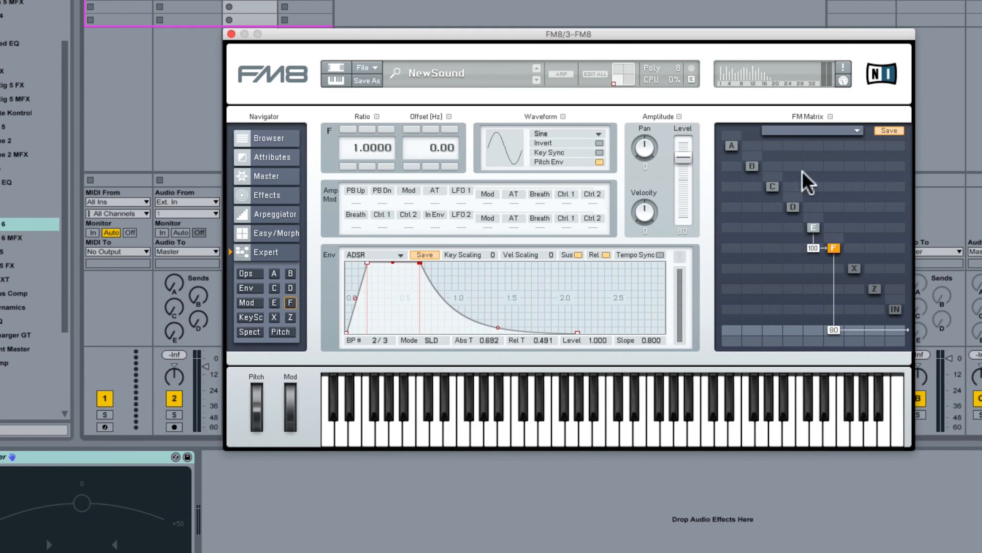
Reshape operator E's envelope with an immediate attack, a 0.050 decay slope and a sustain level of 1.000
click(813, 228)
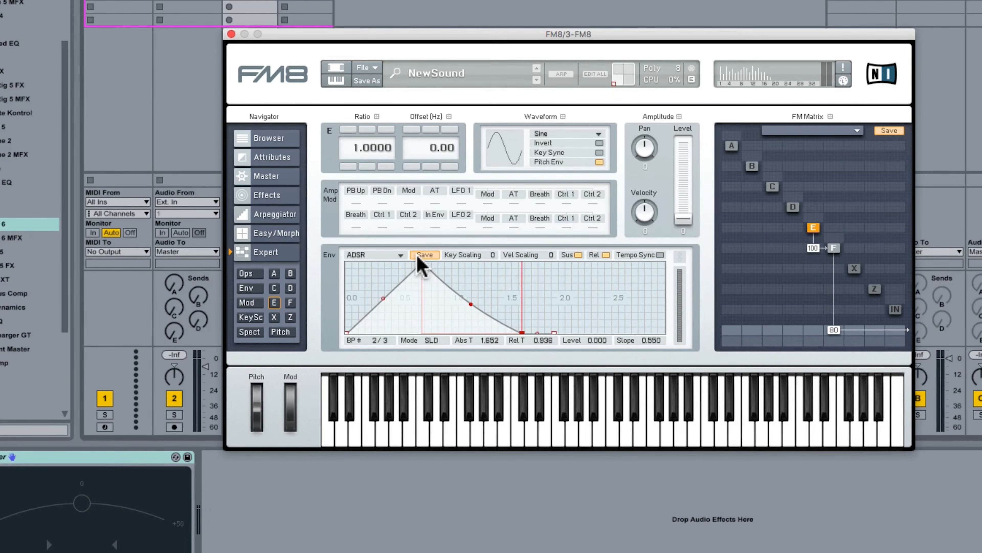
drag(423, 263, 298, 219)
drag(394, 304, 498, 209)
mouse_move(450, 301)
mouse_down()
mouse_move(457, 253)
mouse_move(498, 318)
mouse_move(472, 280)
mouse_move(391, 261)
mouse_up()
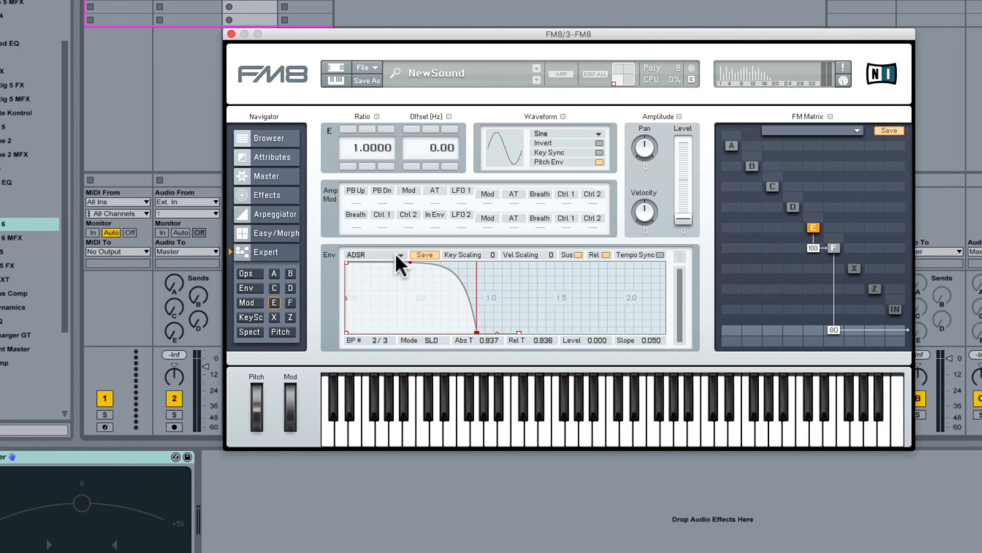
click(495, 331)
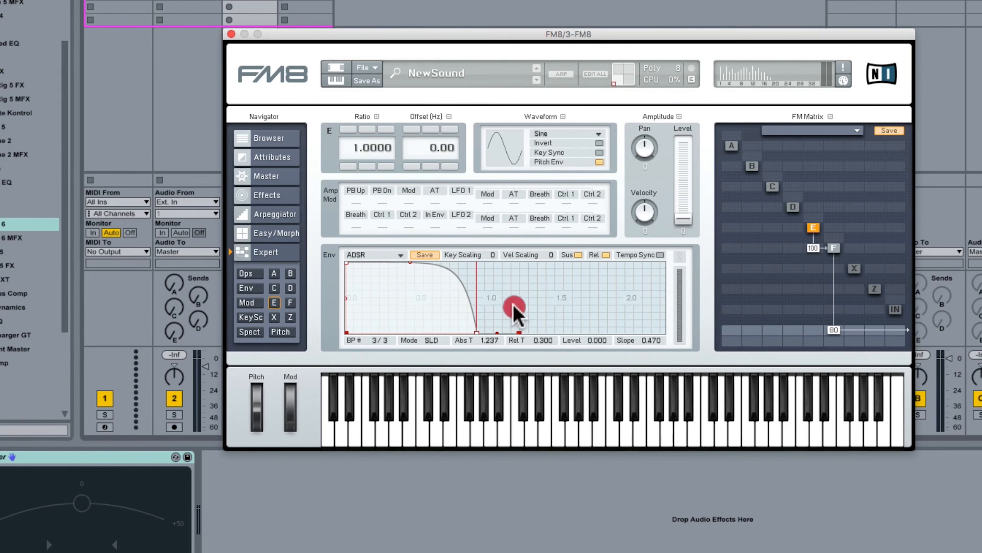
drag(477, 332, 513, 255)
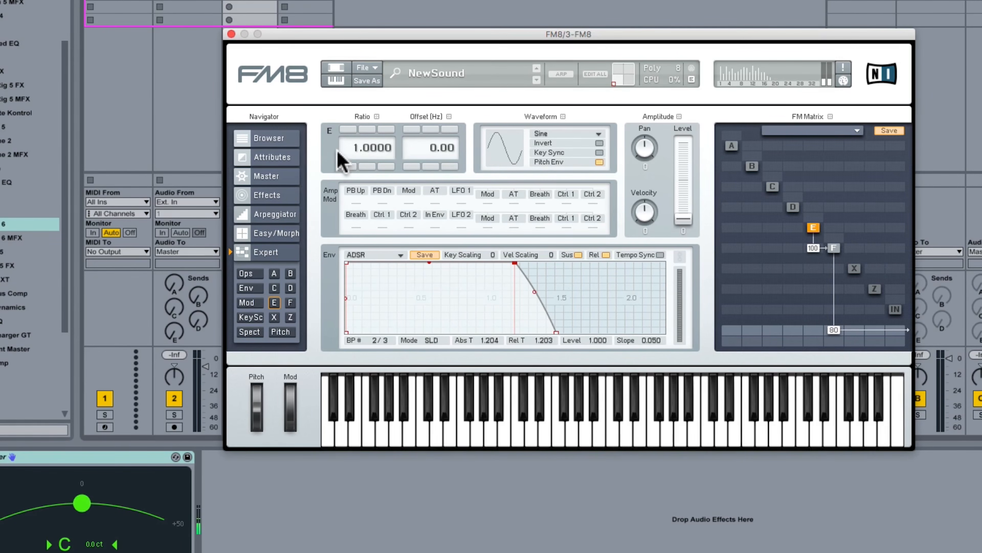
Try different frequency ratios for operator E in the operator overview, including 2.0000 and 0.9200
click(250, 274)
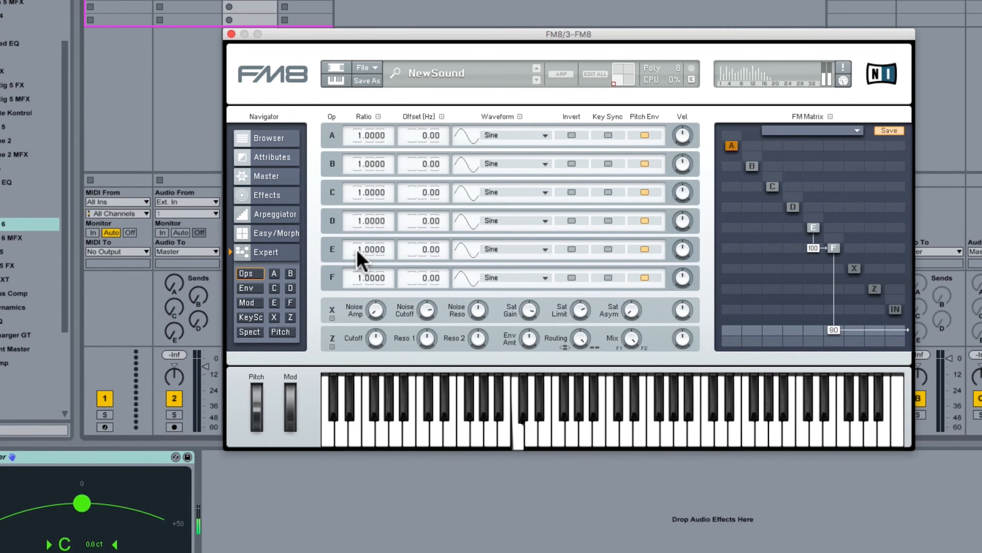
drag(358, 251, 376, 245)
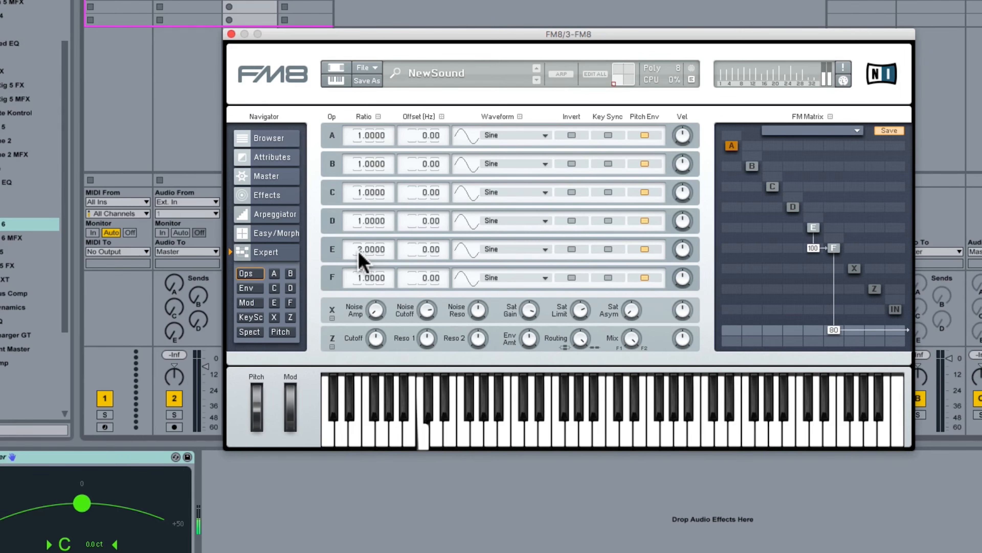
drag(358, 252, 359, 254)
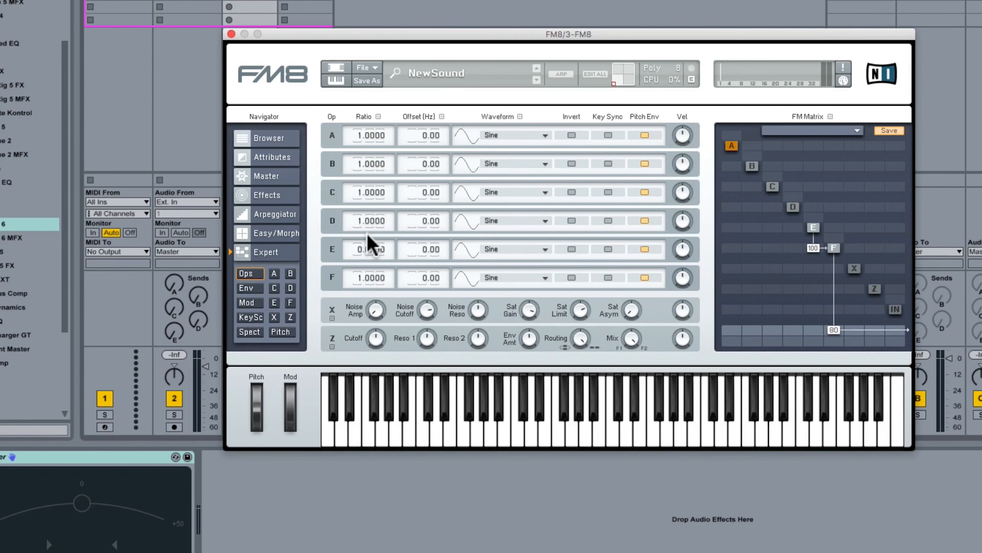
click(359, 249)
drag(360, 250, 363, 246)
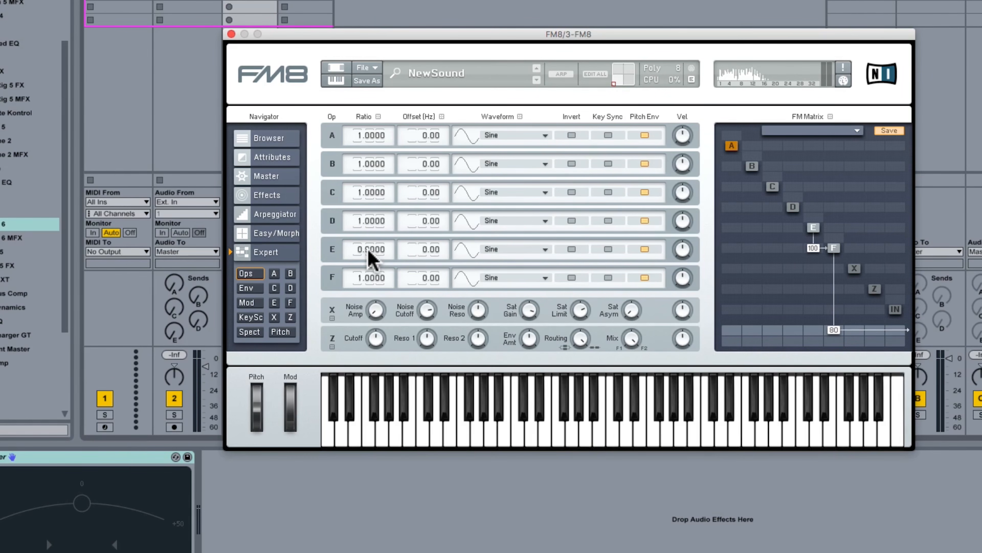
drag(366, 250, 361, 252)
click(367, 252)
double_click(373, 252)
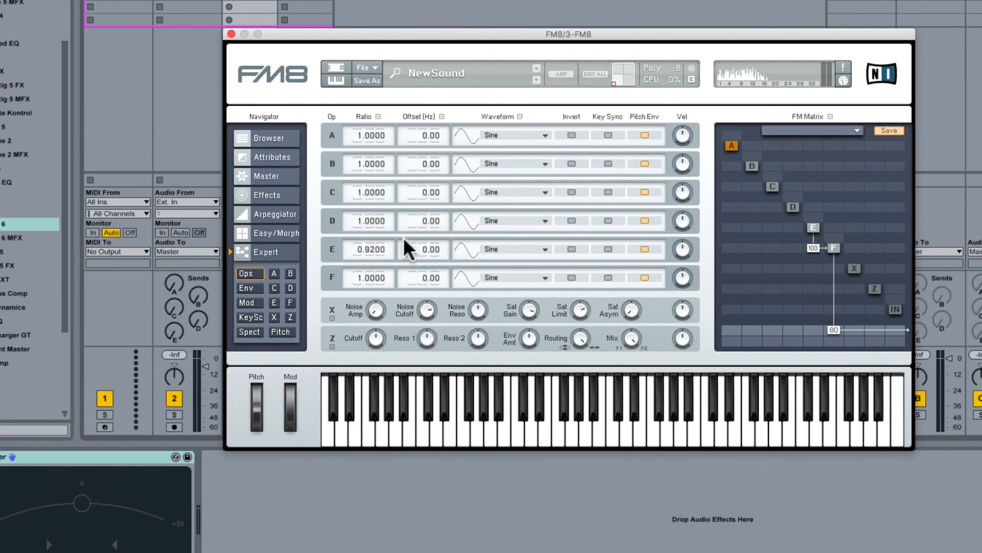
Set operator E's frequency ratio to 2.0000
key(BackSpace)
text(2)
key(Delete)
key(Delete)
key(Delete)
key(Delete)
key(Return)
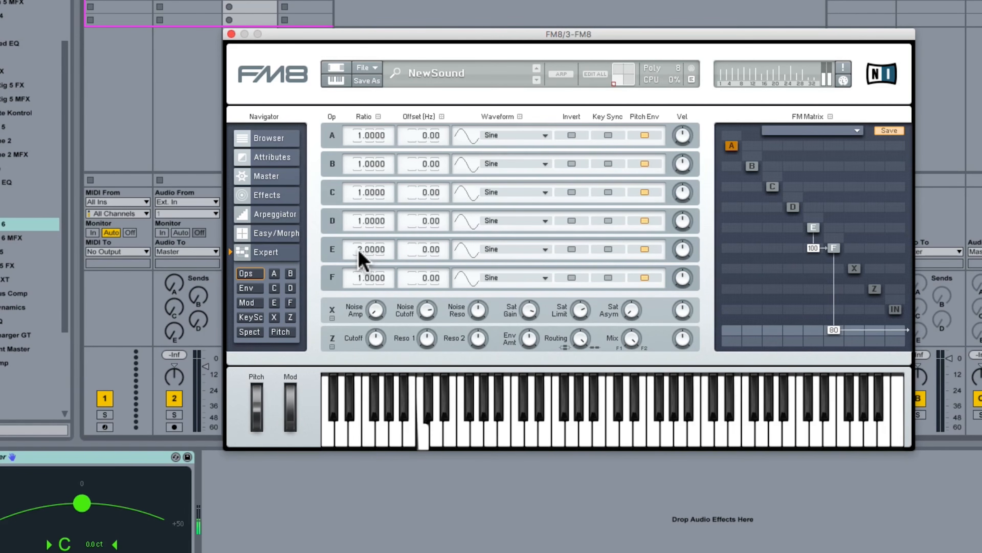
Raise operator E's frequency ratio through 3.0000 to 4.0000
drag(360, 251, 382, 250)
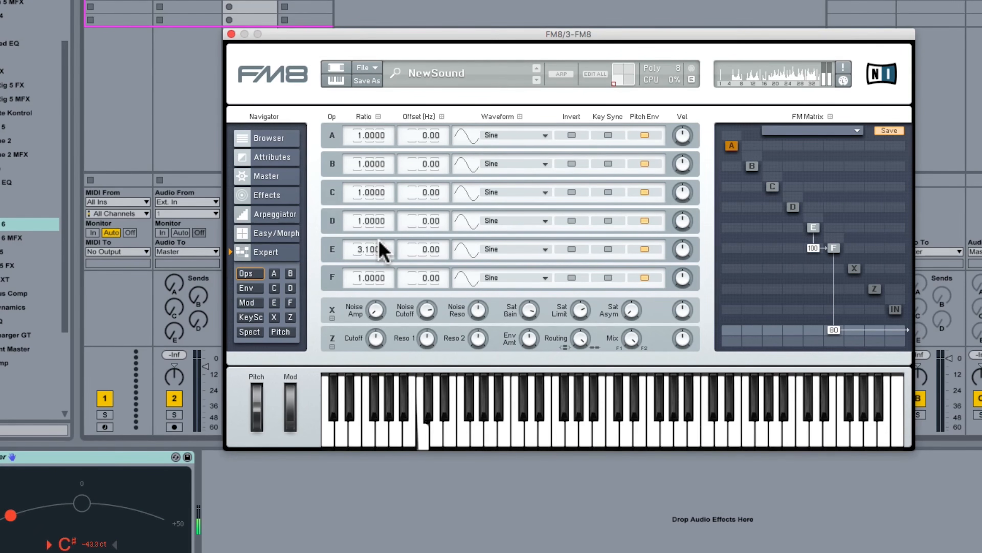
click(380, 242)
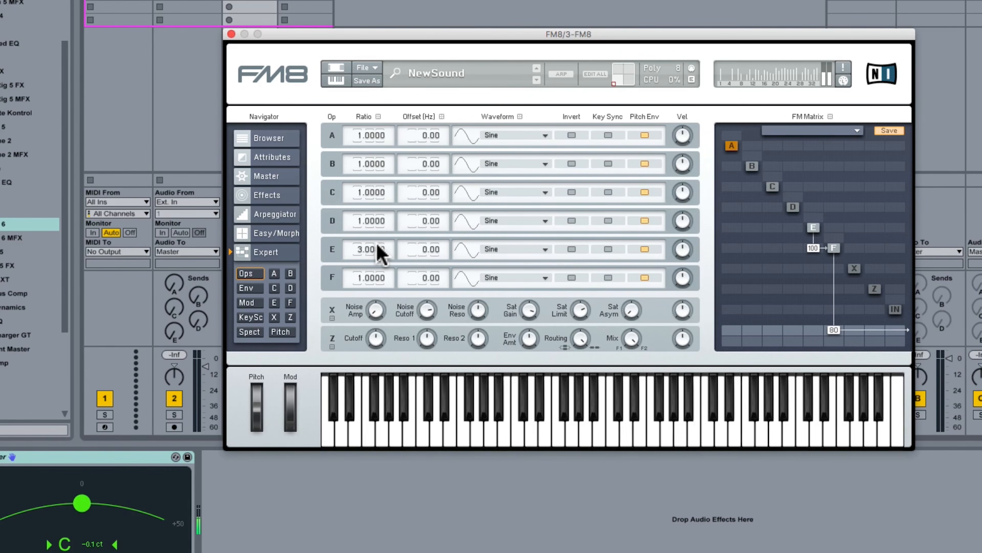
click(377, 248)
drag(360, 248, 375, 251)
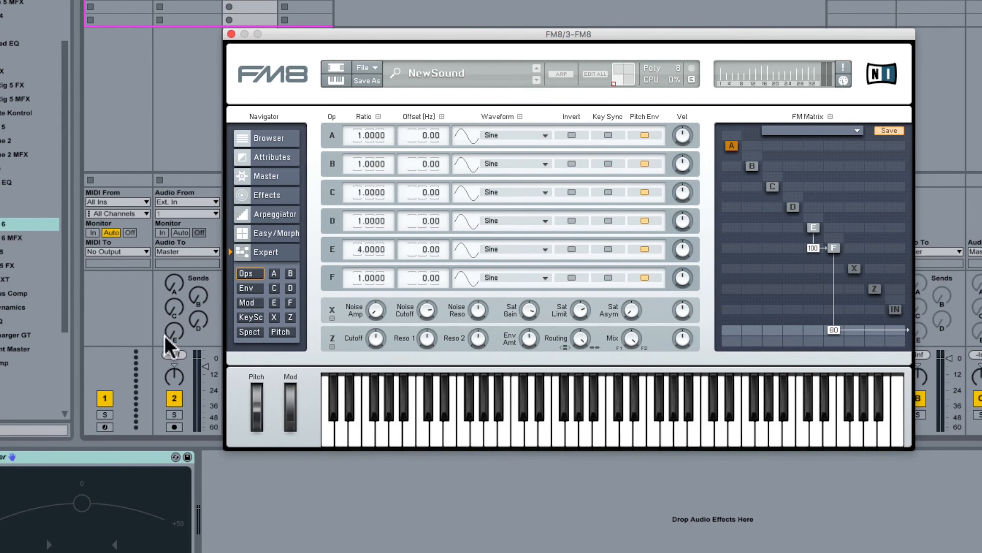
Reduce operator E's modulation of operator F to 47 while viewing the spectrum and waveform
click(250, 332)
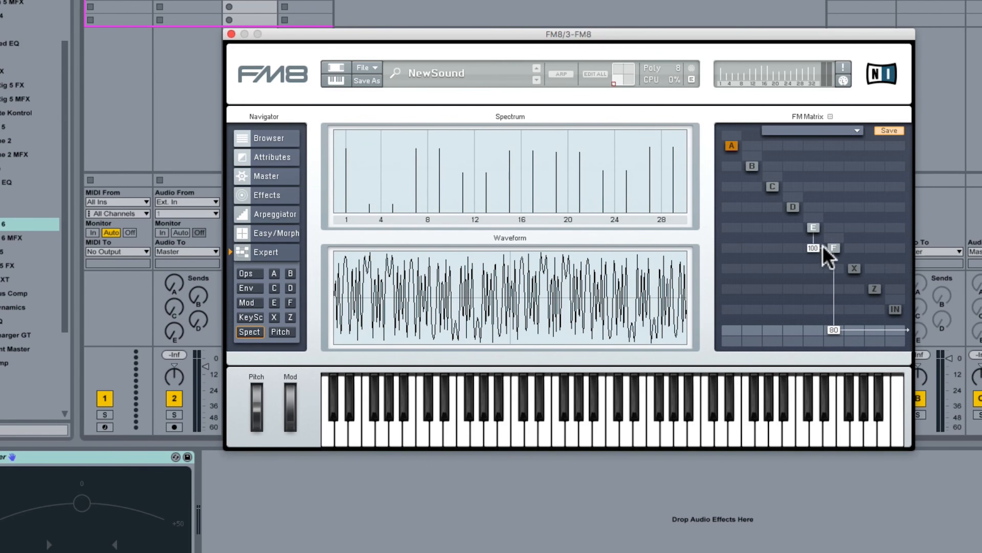
drag(812, 249, 802, 295)
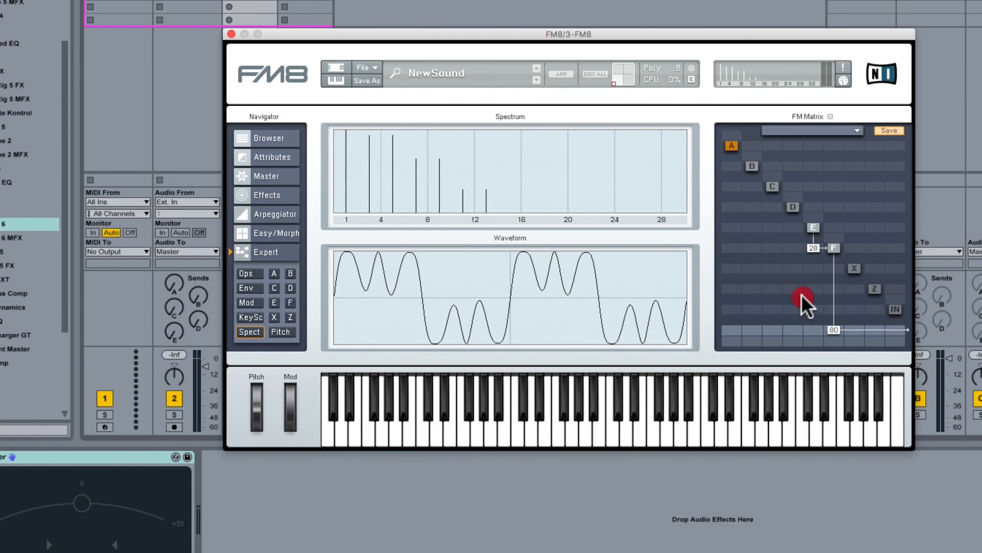
drag(802, 297, 781, 263)
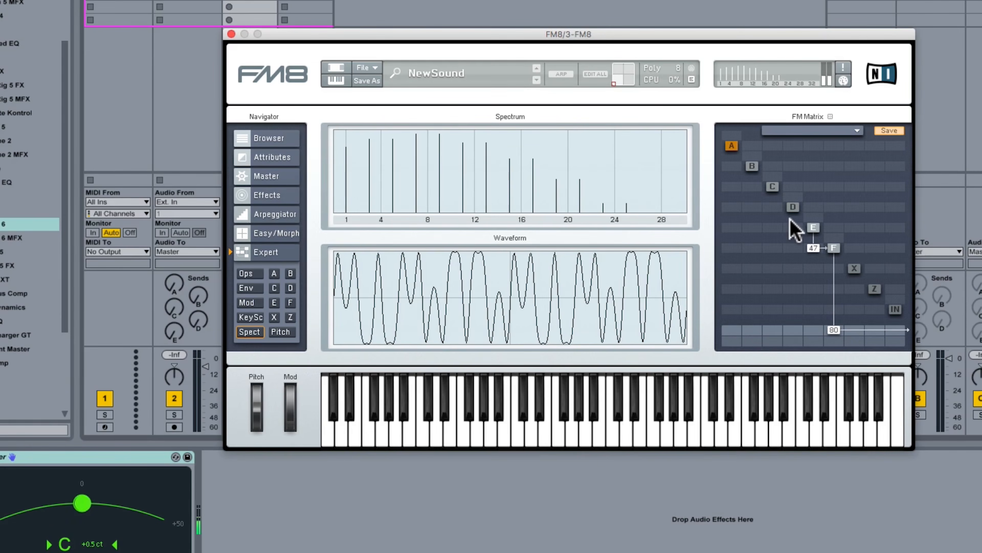
Activate operator D and route it into operator F with a modulation amount of 34
click(790, 209)
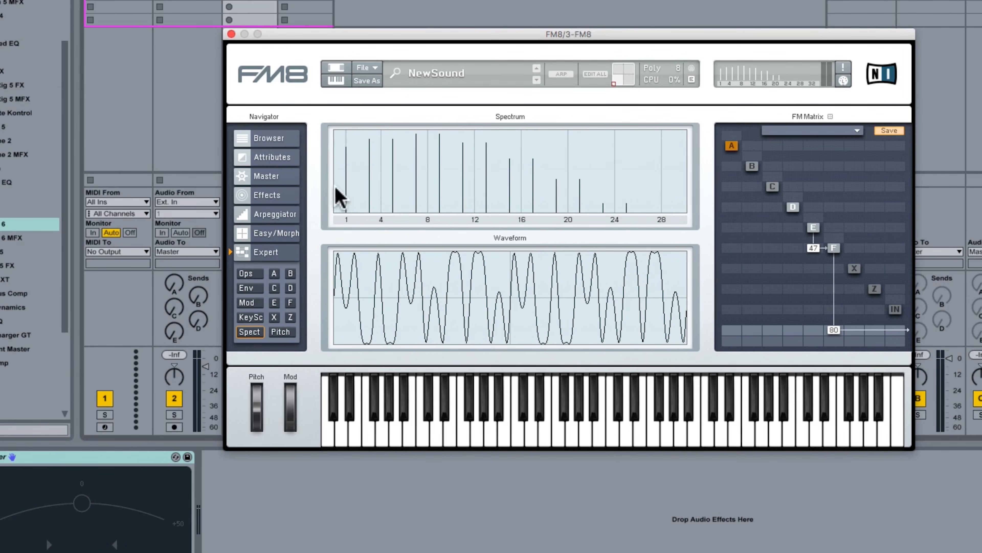
click(249, 274)
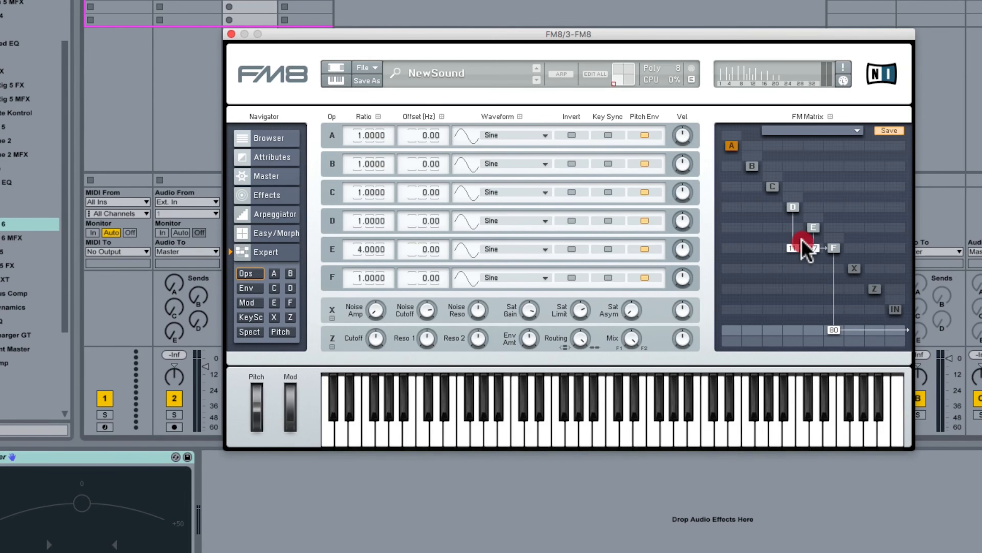
drag(793, 247, 791, 212)
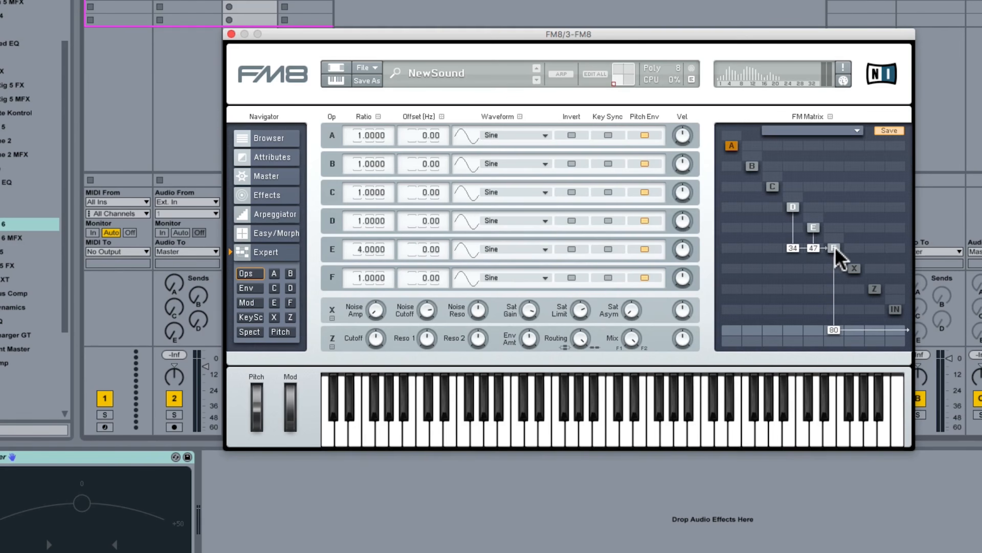
Review the individual settings of operators F, E and D in turn
click(835, 248)
click(813, 227)
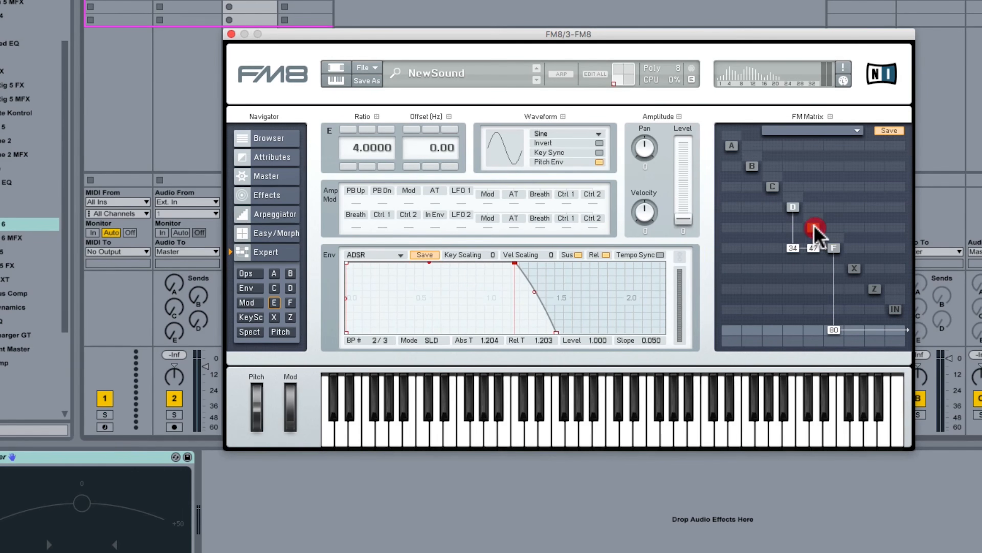
click(793, 207)
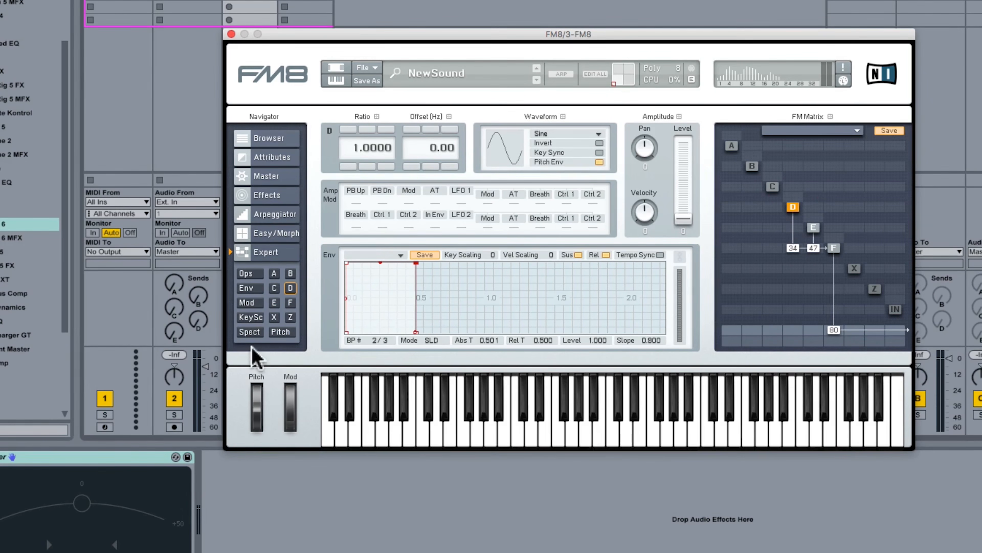
Vary operator D's modulation of operator F while viewing the spectrum and waveform, finishing with that modulation removed
click(249, 331)
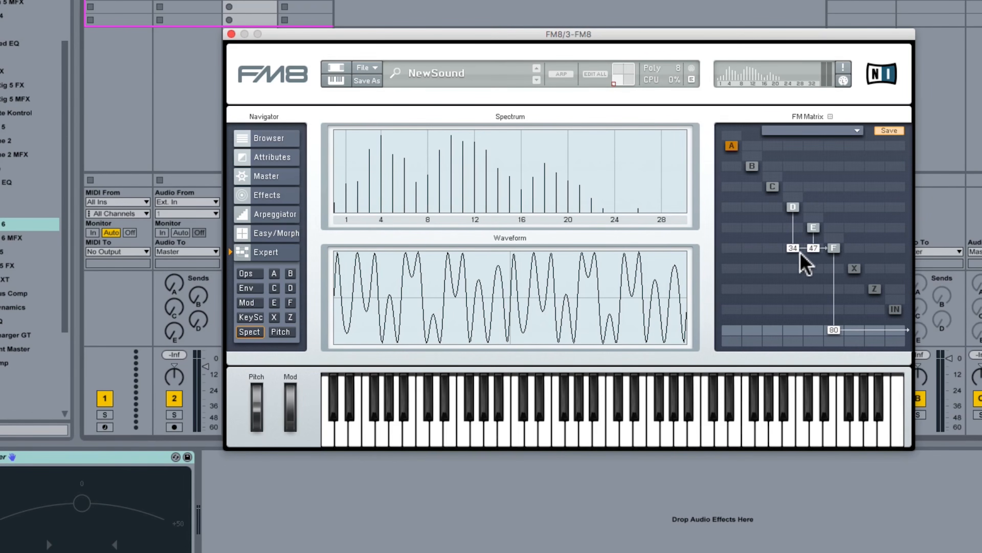
drag(794, 247, 793, 302)
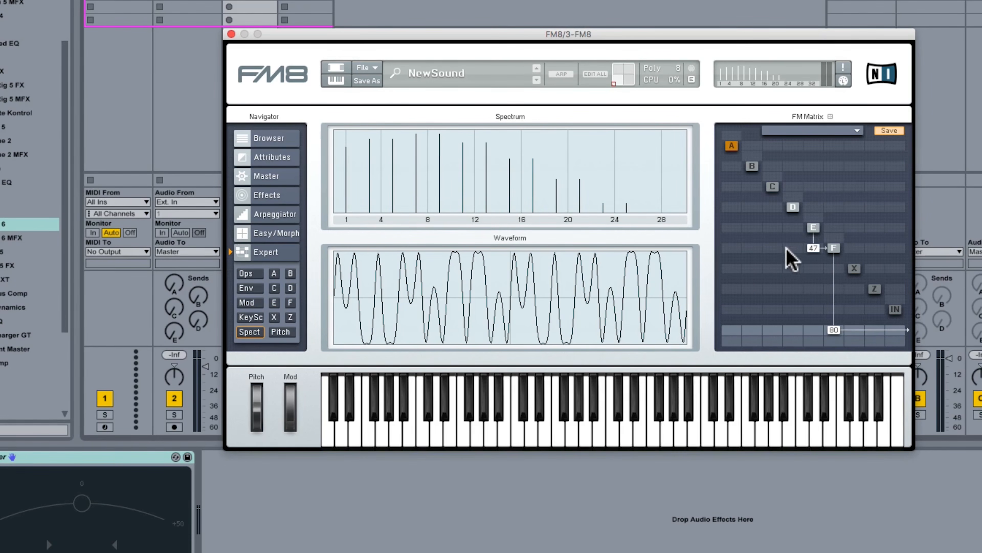
drag(791, 247, 792, 216)
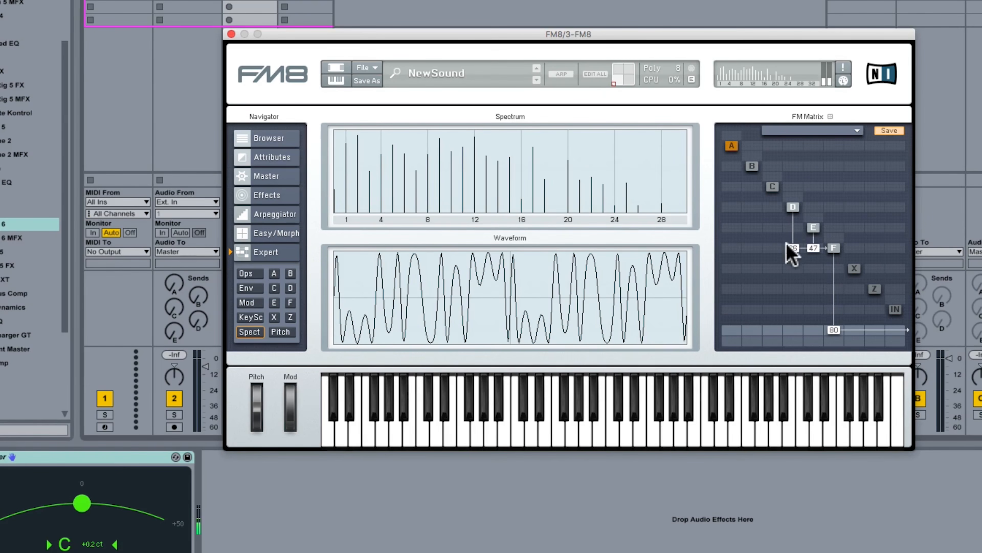
drag(791, 248, 793, 268)
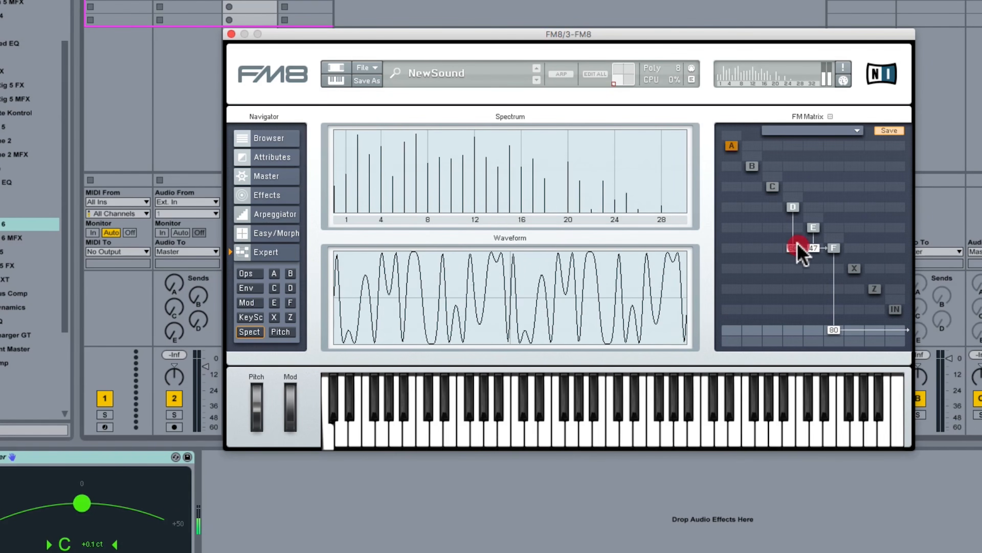
mouse_move(793, 277)
mouse_down()
mouse_move(792, 312)
mouse_move(783, 180)
mouse_move(791, 342)
mouse_move(794, 136)
mouse_move(794, 377)
mouse_move(792, 249)
mouse_move(793, 241)
mouse_move(800, 258)
mouse_move(801, 246)
mouse_move(792, 213)
mouse_move(798, 248)
mouse_move(794, 258)
mouse_move(792, 215)
mouse_move(793, 278)
mouse_move(784, 237)
mouse_move(777, 316)
mouse_up()
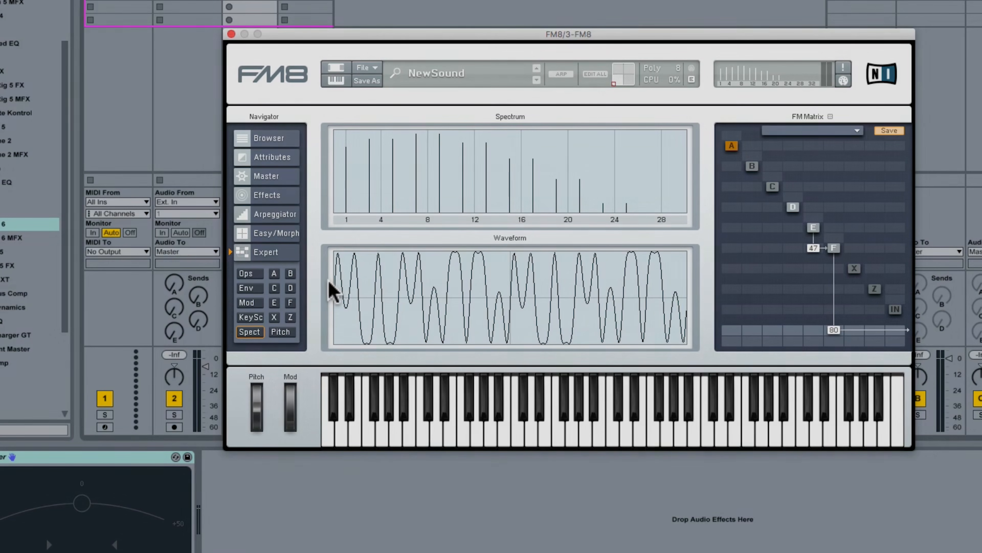